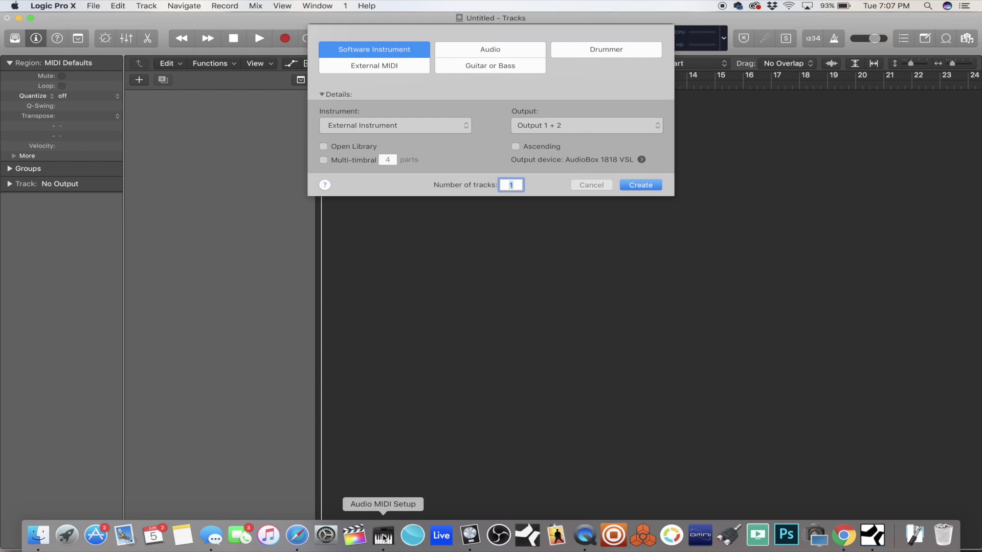
# - With the iPad cabled to the MacBook, bring up Audio MIDI Setup from the Dock
pyautogui.click(383, 536)
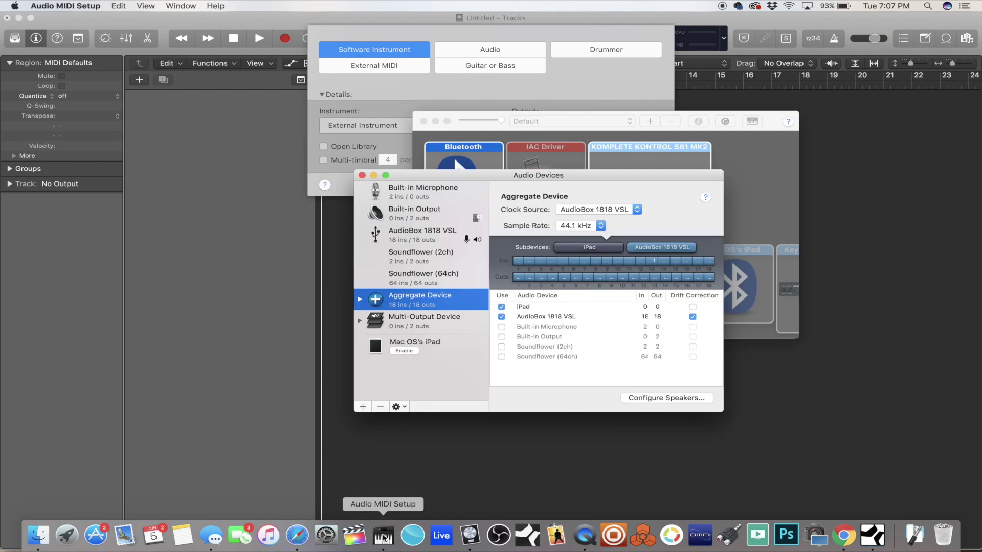
# - Enable the iPad as an audio device and dismiss Logic's MIDI alert with Continue
pyautogui.click(454, 355)
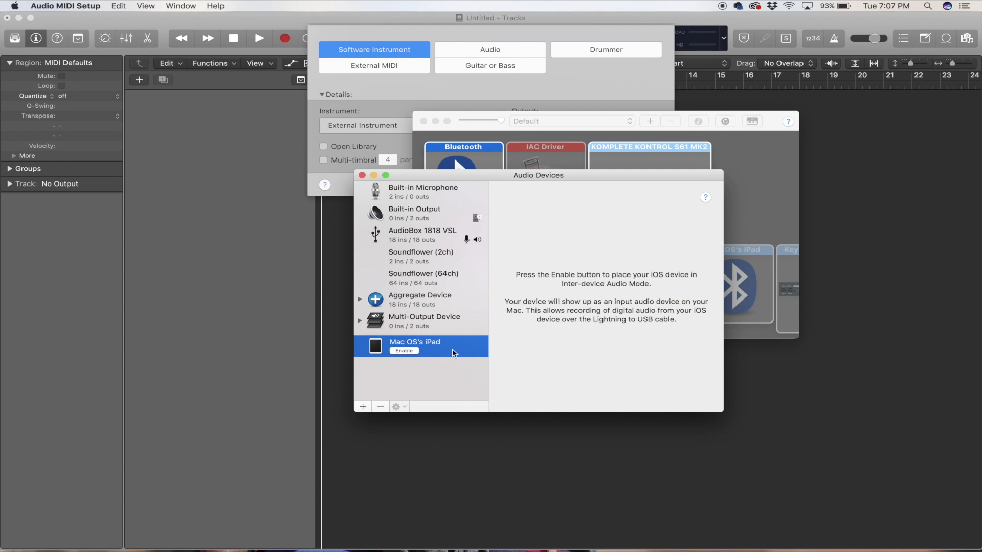
pyautogui.click(403, 351)
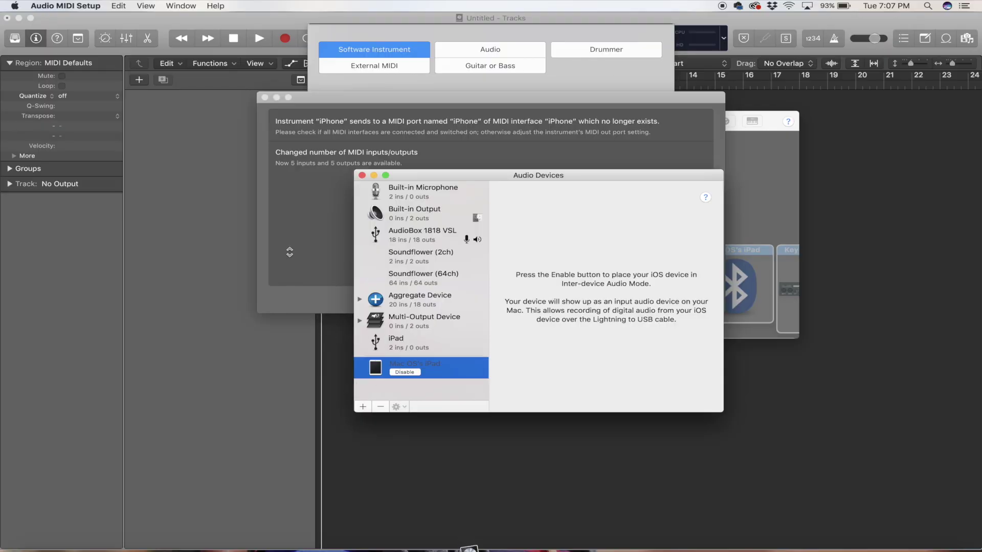
pyautogui.click(292, 255)
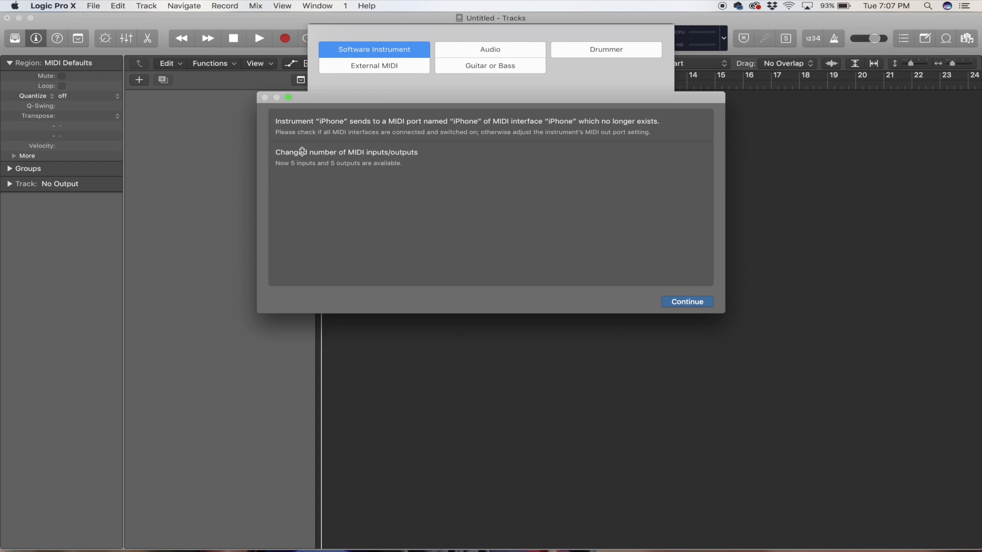
pyautogui.click(672, 300)
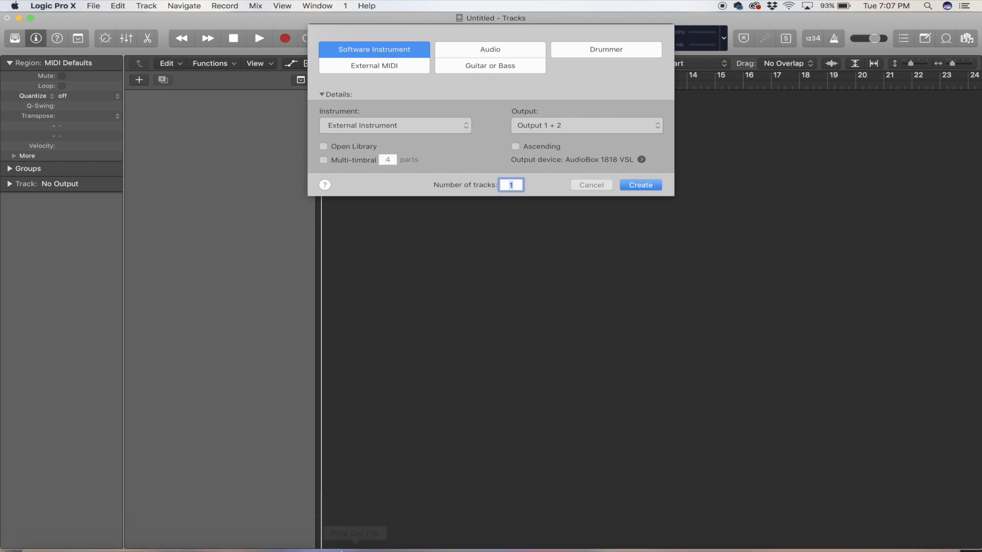
pyautogui.click(384, 538)
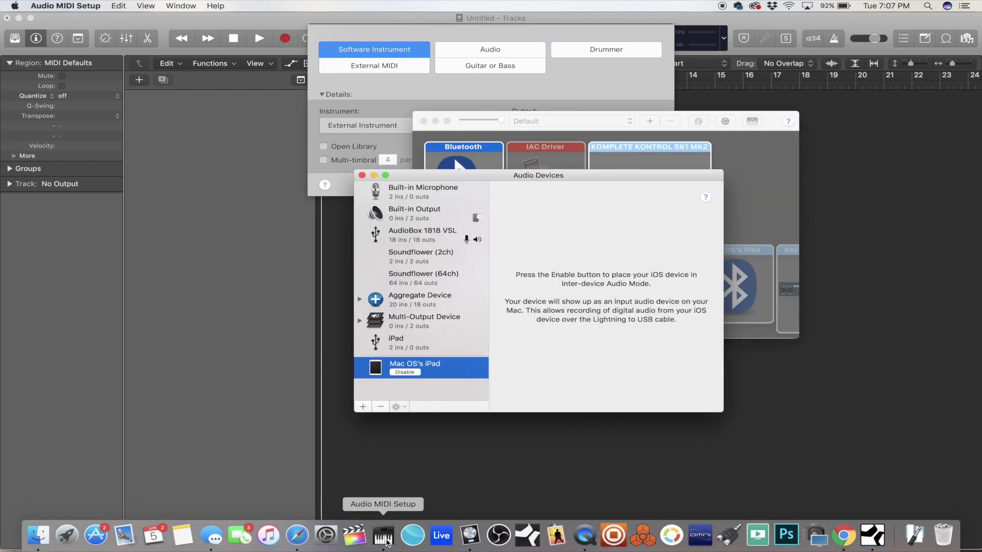
# - Check the iPad's 44,100 Hz 2-channel input and its MIDI Studio entry, then return to Logic
pyautogui.click(422, 349)
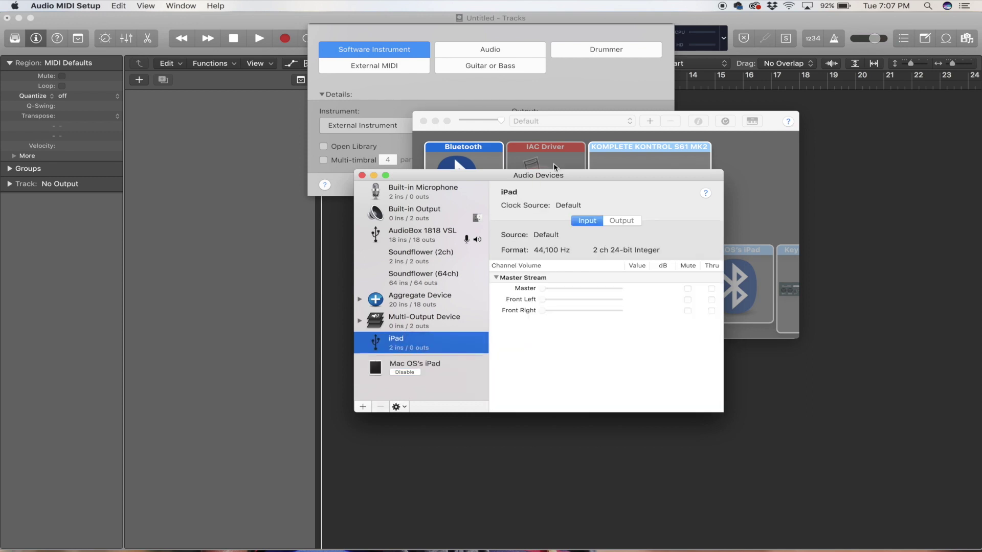
pyautogui.click(721, 116)
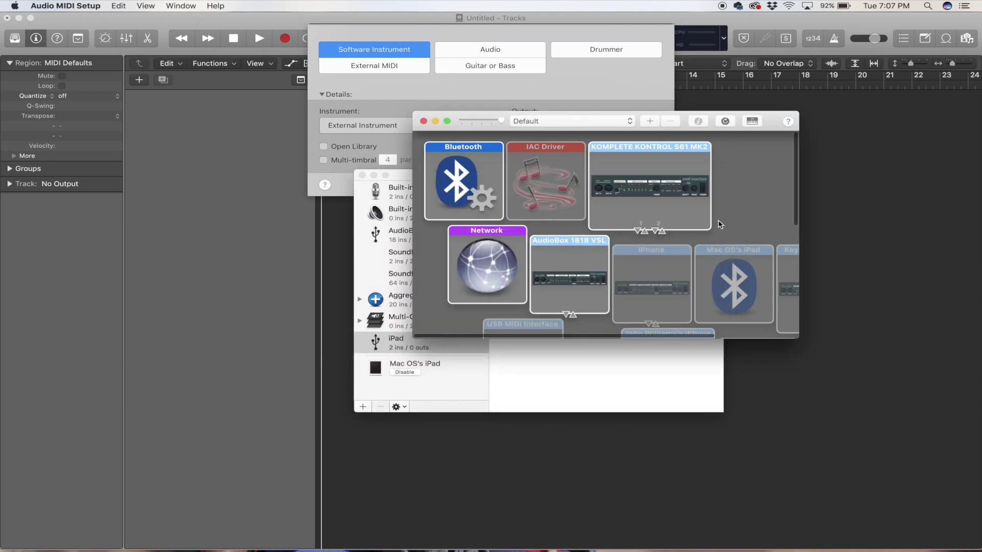
pyautogui.scroll(-5, 721, 224)
pyautogui.hscroll(2, 665, 225)
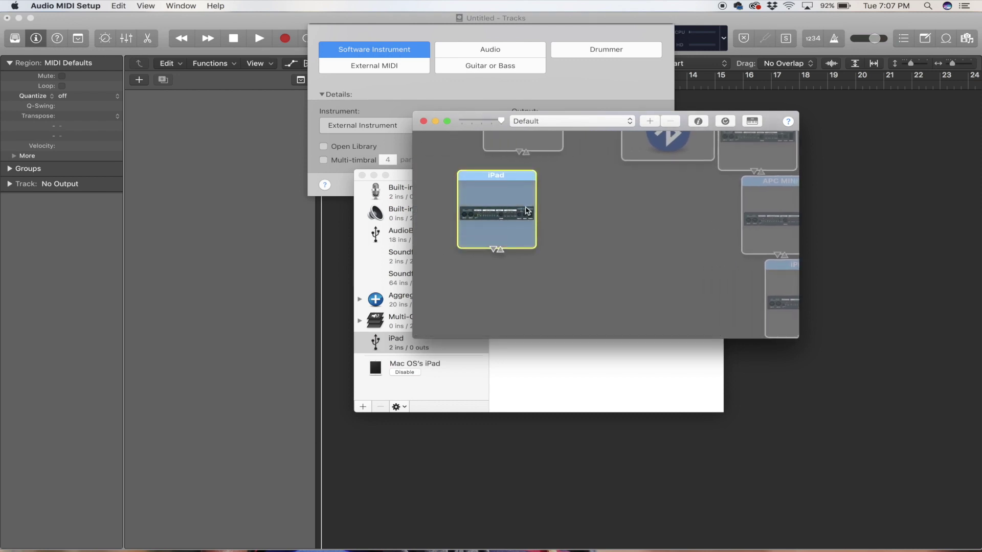
pyautogui.click(633, 75)
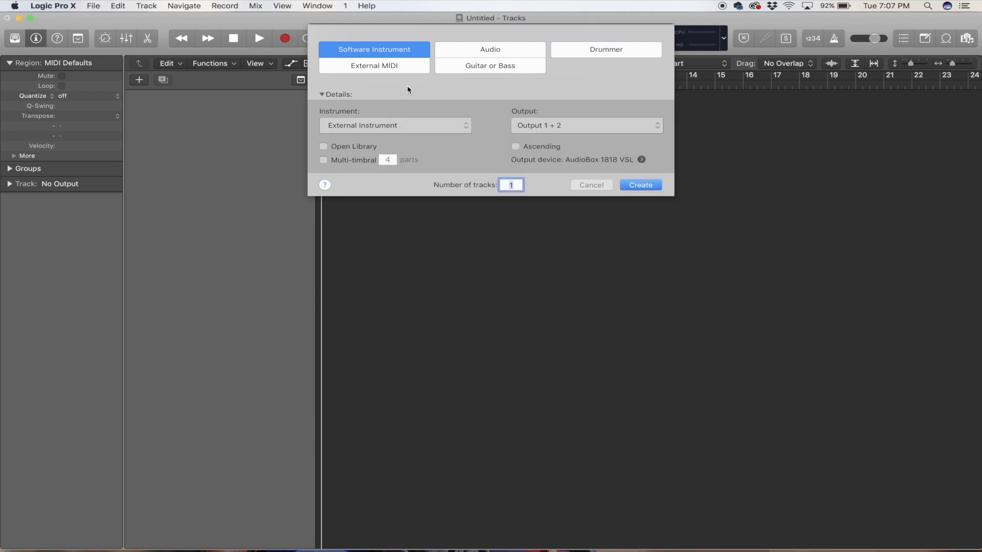
# - Create an External MIDI track with the External Instrument plug-in, output iPad channel 1, input 1+2
pyautogui.click(372, 67)
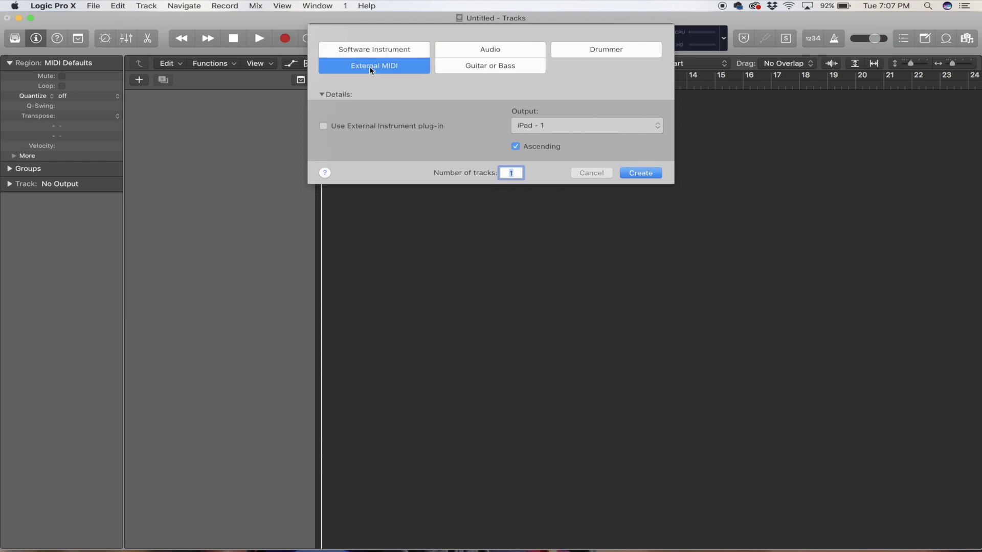
pyautogui.click(531, 130)
pyautogui.moveTo(537, 134)
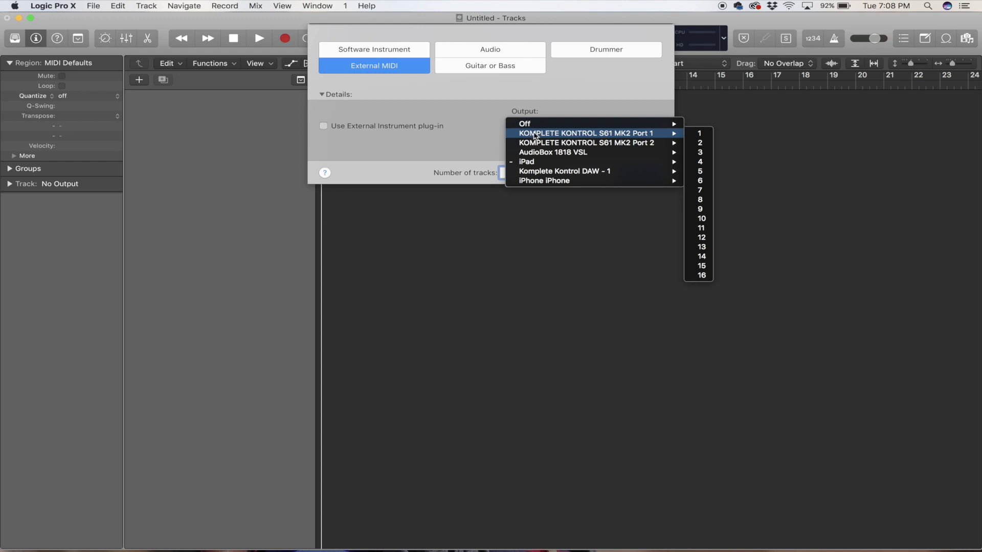
pyautogui.moveTo(540, 166)
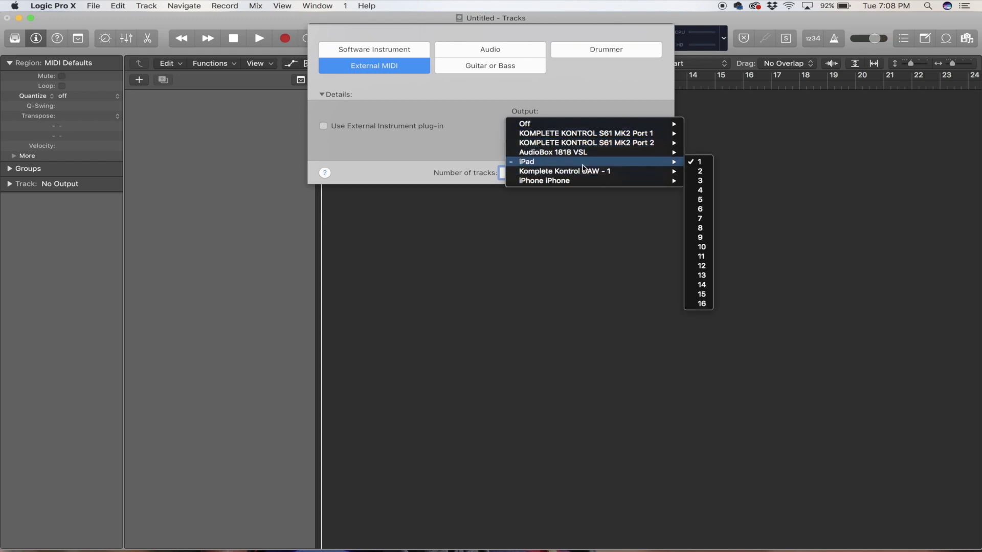
pyautogui.click(412, 146)
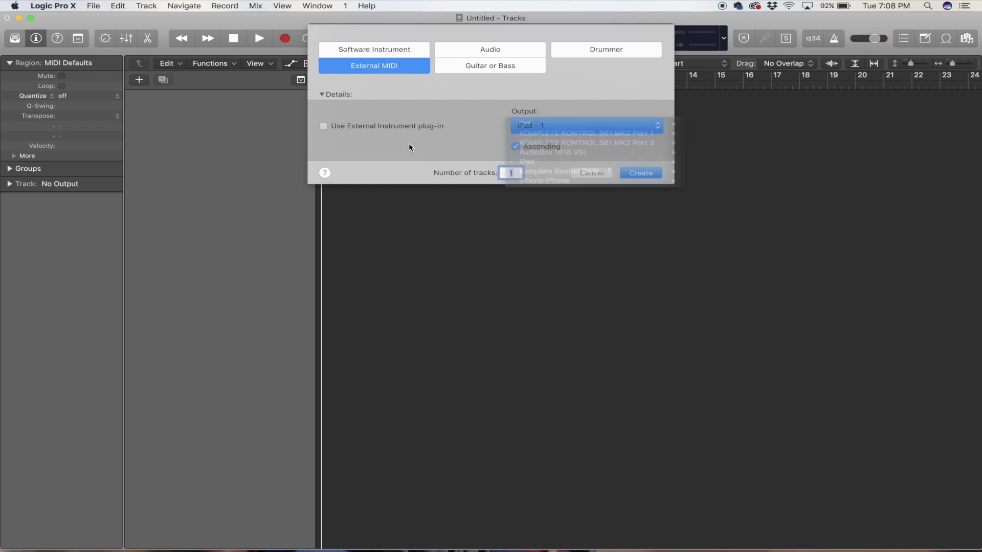
pyautogui.click(324, 126)
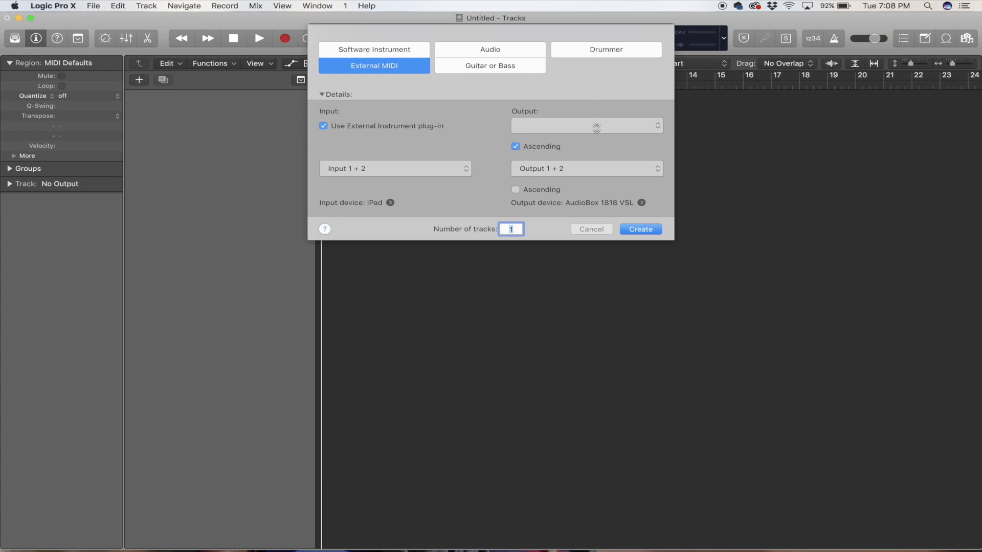
pyautogui.click(596, 128)
pyautogui.moveTo(589, 164)
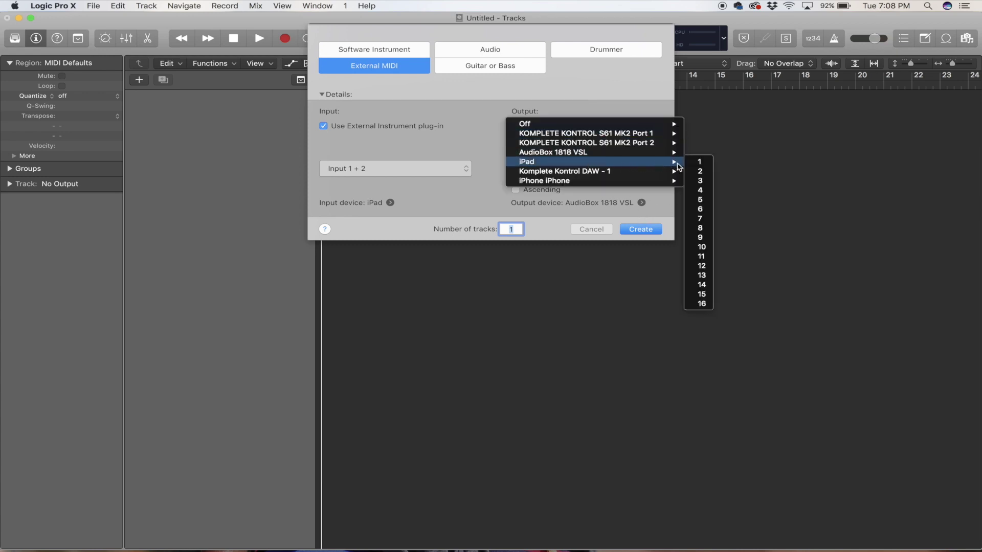
pyautogui.click(695, 162)
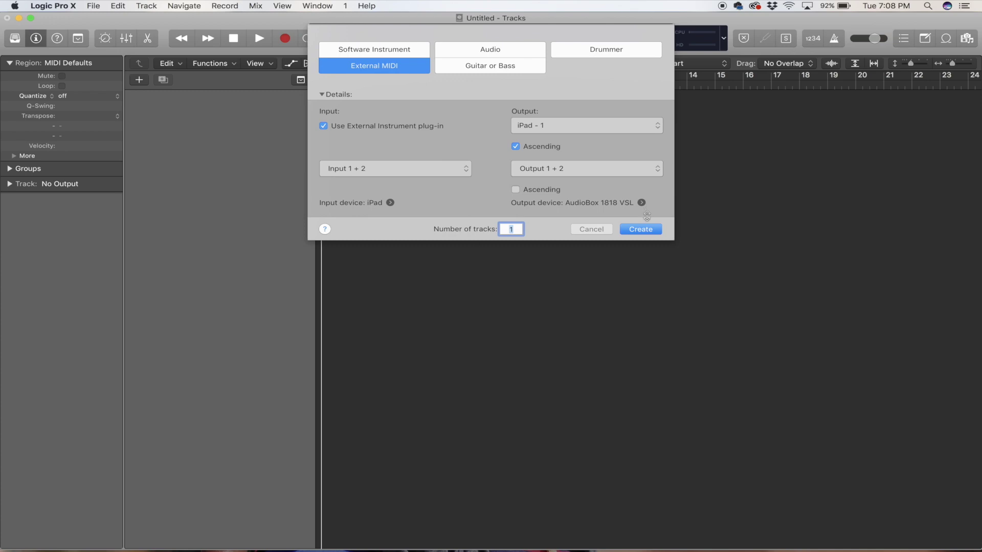
pyautogui.click(648, 226)
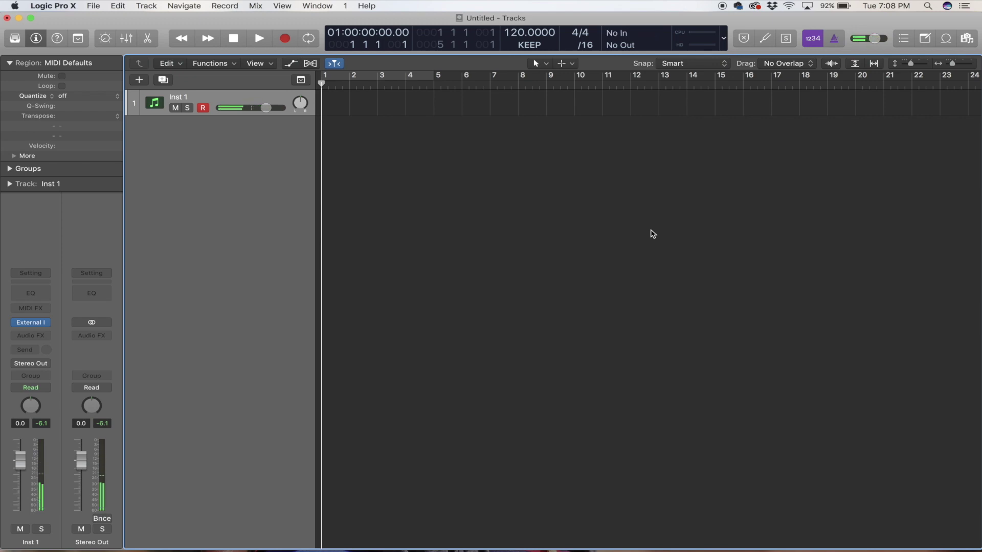
# - Start recording a played MIDI part on Inst 1, running to about bar 9
pyautogui.click(285, 39)
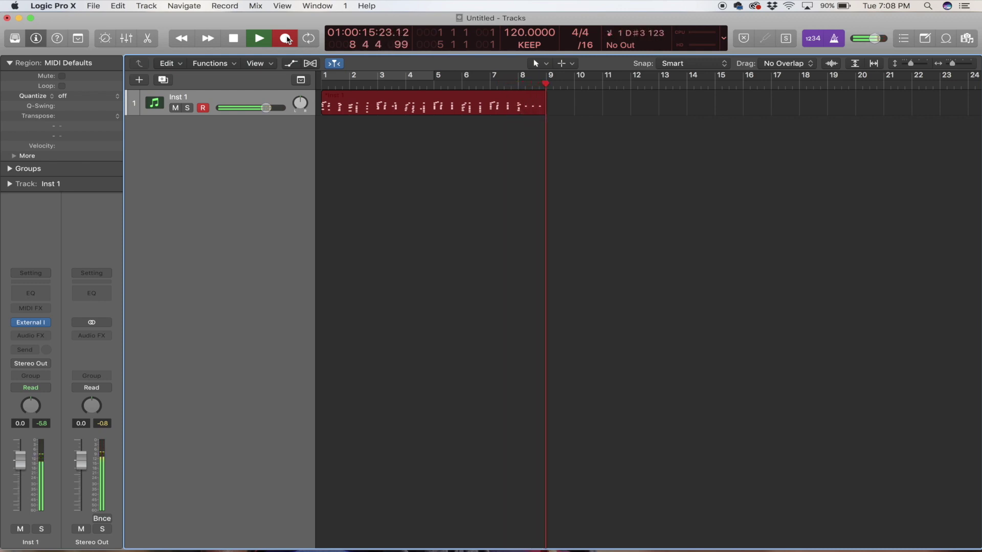
# - Stop recording, play the Inst 1 MIDI region from bar 1, then delete it
pyautogui.press('space')
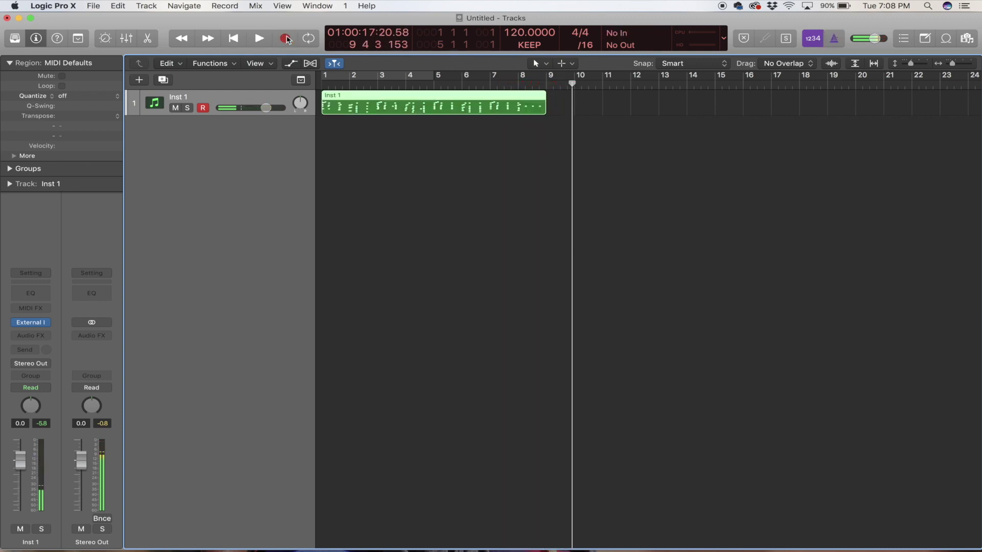
pyautogui.press('Return')
pyautogui.press('space')
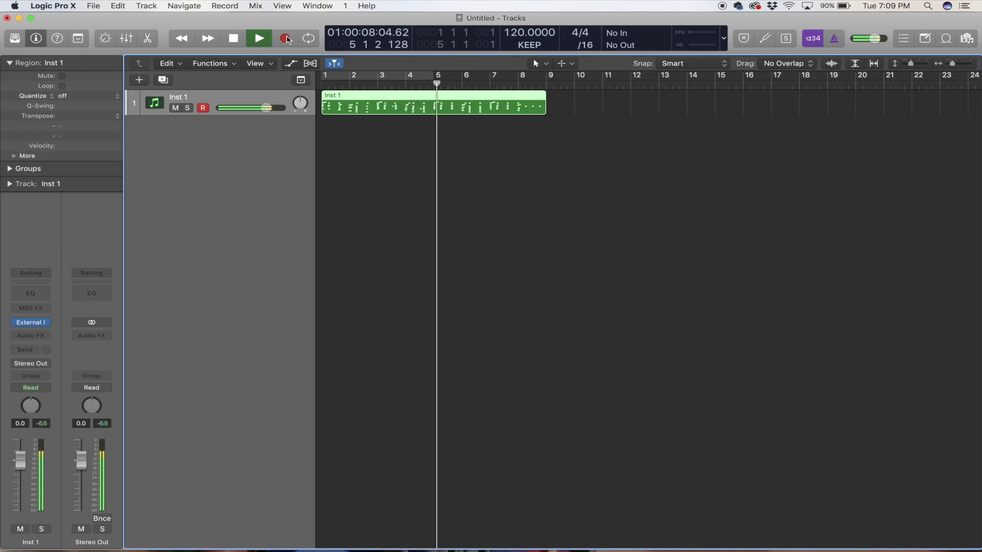
pyautogui.press('space')
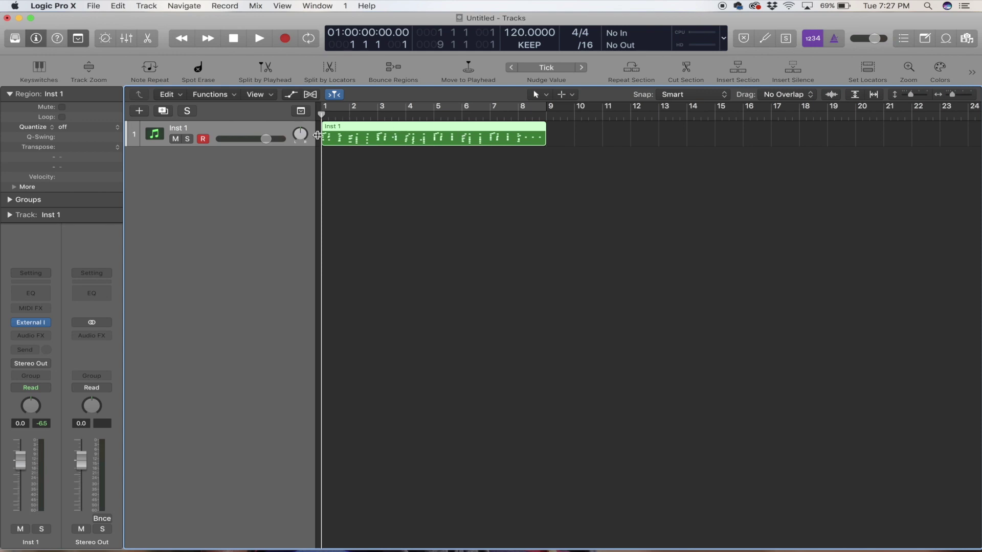
pyautogui.press('Delete')
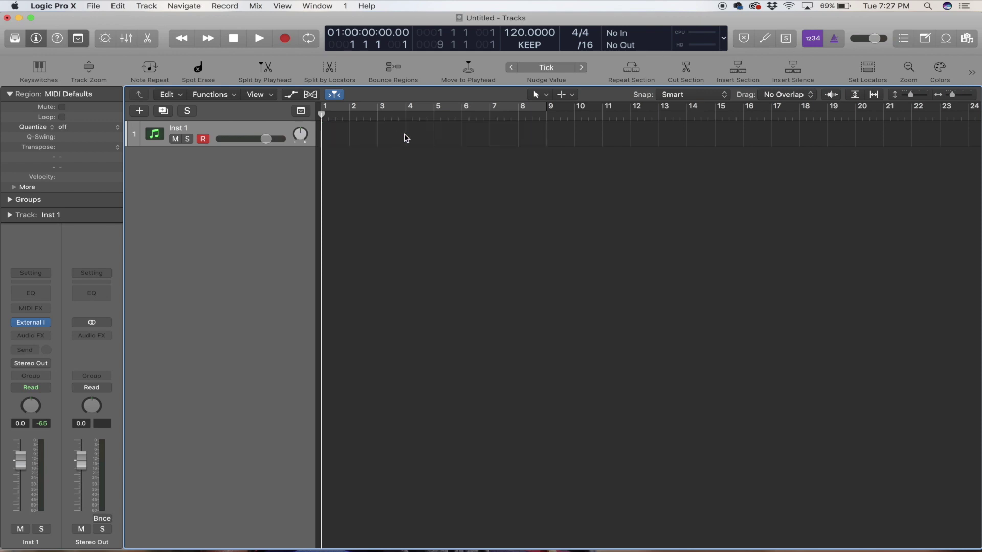
# - Add an Audio 1 track on input 1+2, confirm the iPad in Audio preferences, and arm it
pyautogui.click(139, 111)
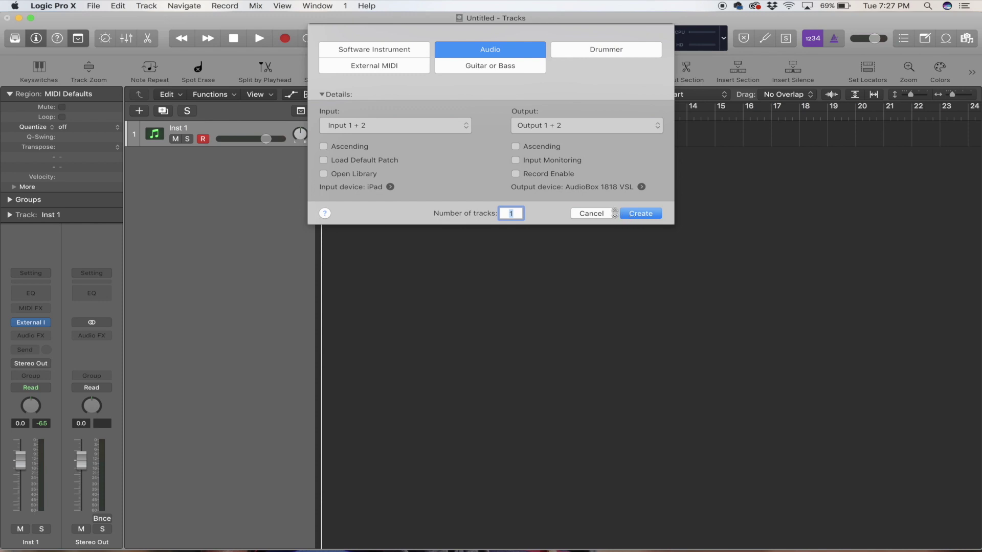
pyautogui.click(633, 213)
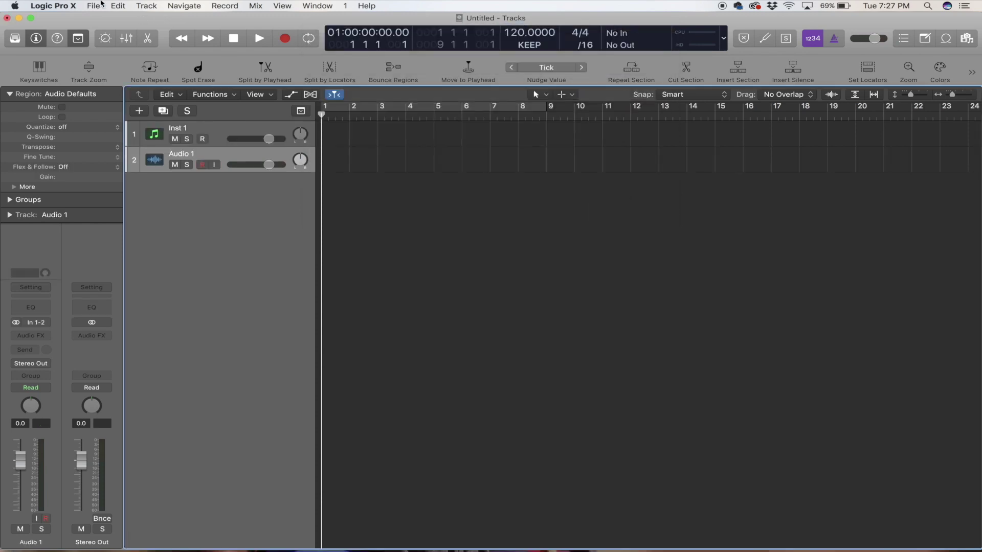
pyautogui.click(59, 5)
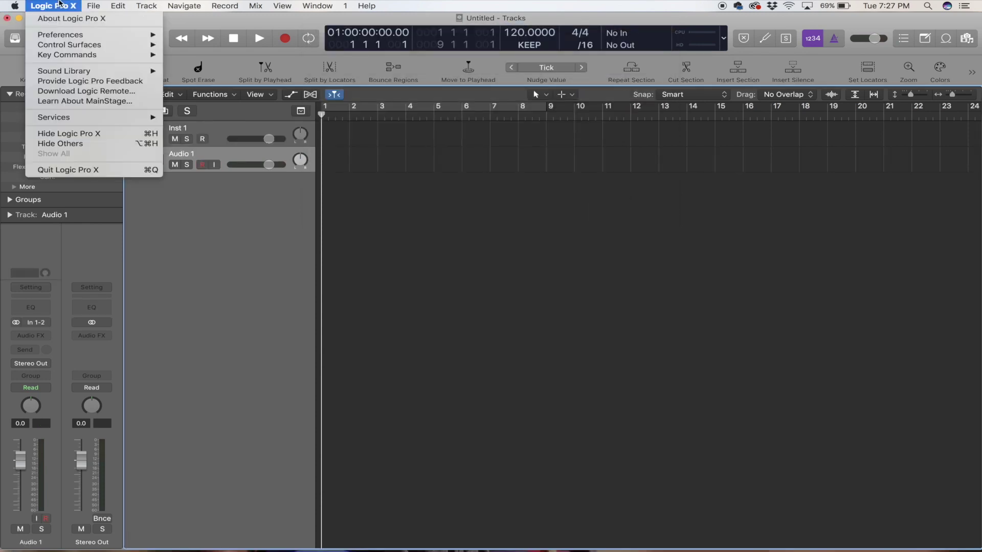
pyautogui.moveTo(135, 36)
pyautogui.click(189, 45)
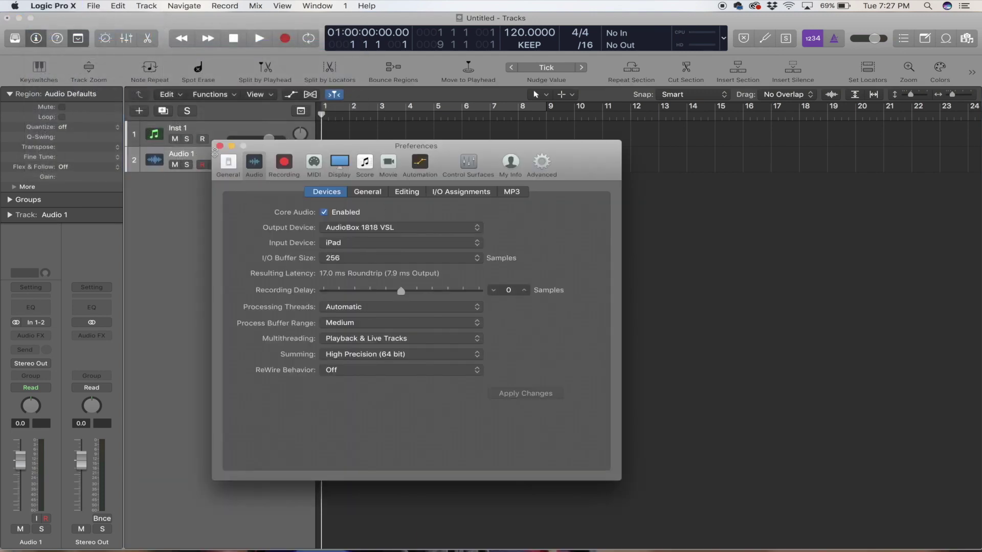
pyautogui.click(219, 146)
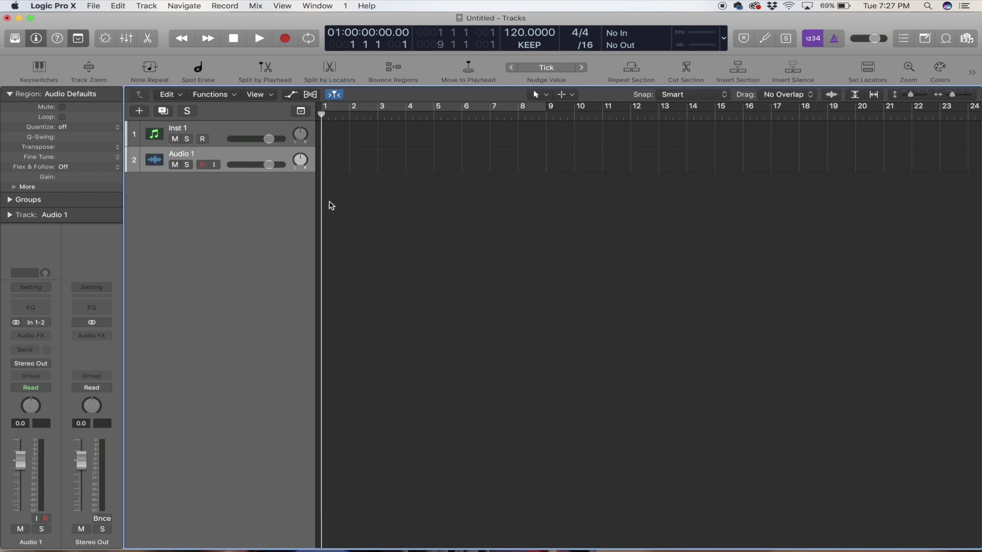
pyautogui.click(202, 164)
# - Arm Inst 1 and Audio 1, select Audio 1, and start recording the iPad's audio
pyautogui.click(201, 139)
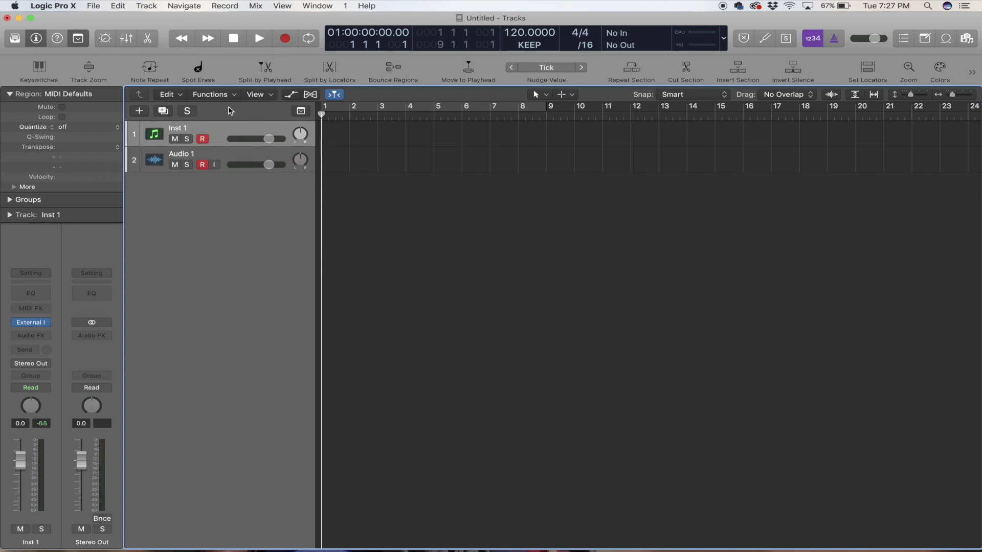
pyautogui.click(223, 151)
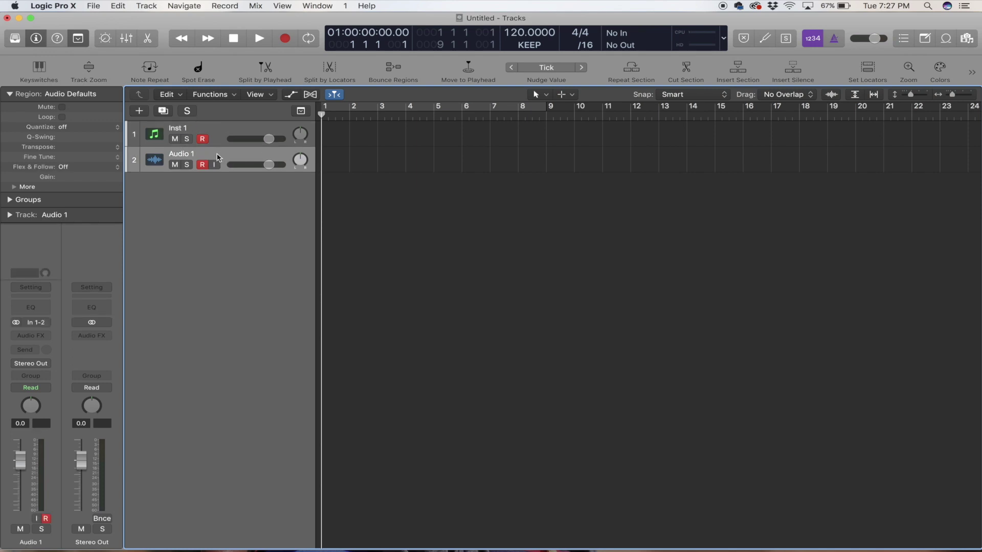
pyautogui.click(202, 165)
pyautogui.click(285, 38)
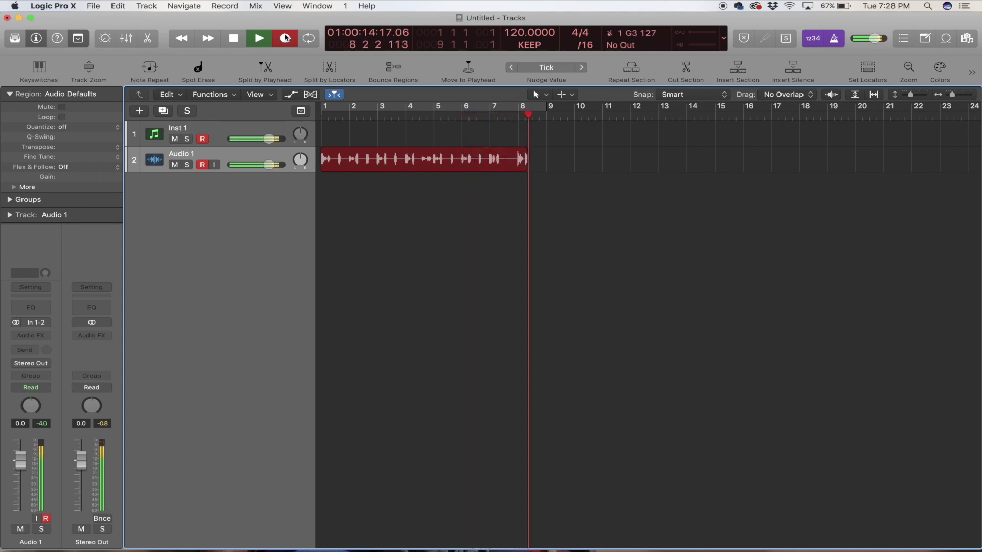
# - Stop recording Untitled_1#01, play it back from bar 1, and return to bar 1
pyautogui.press('space')
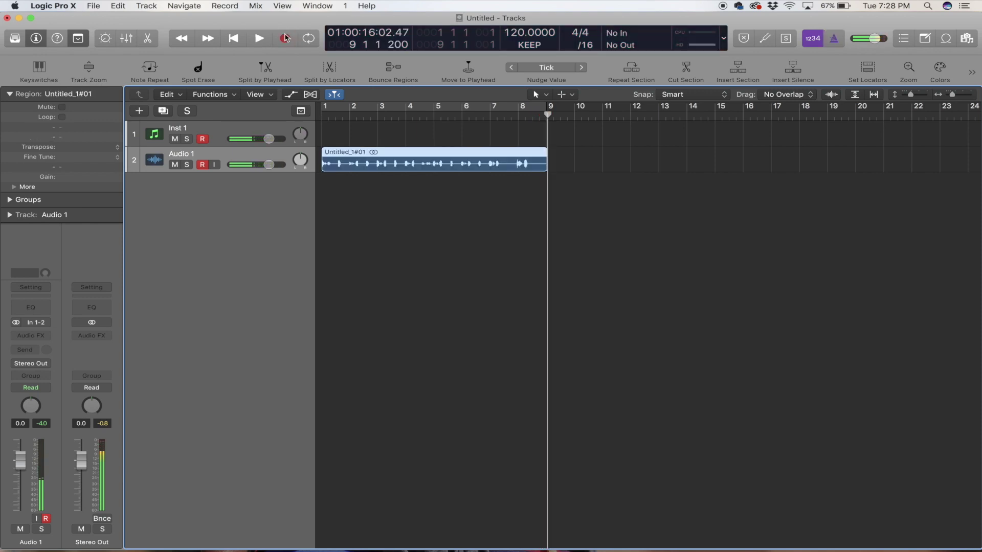
pyautogui.press('Return')
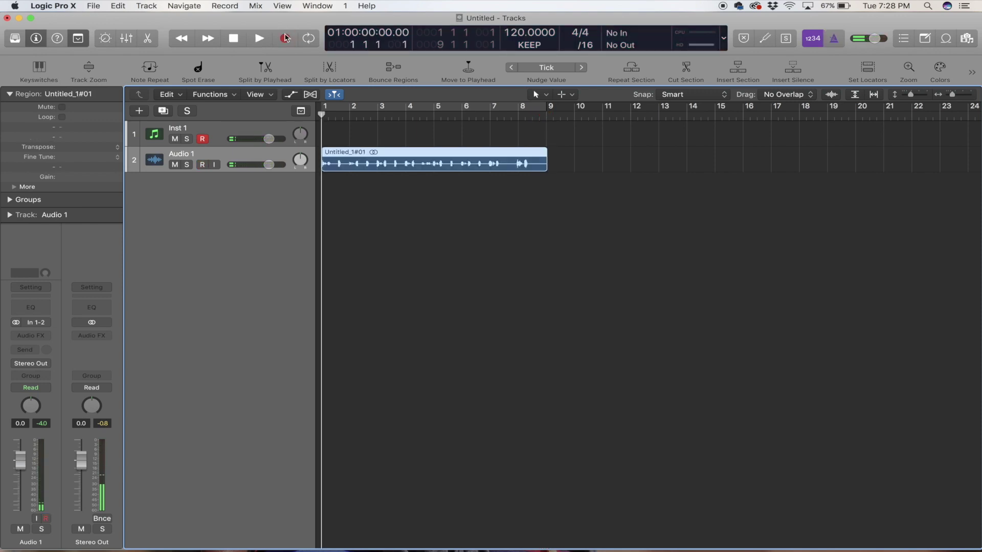
pyautogui.press('space')
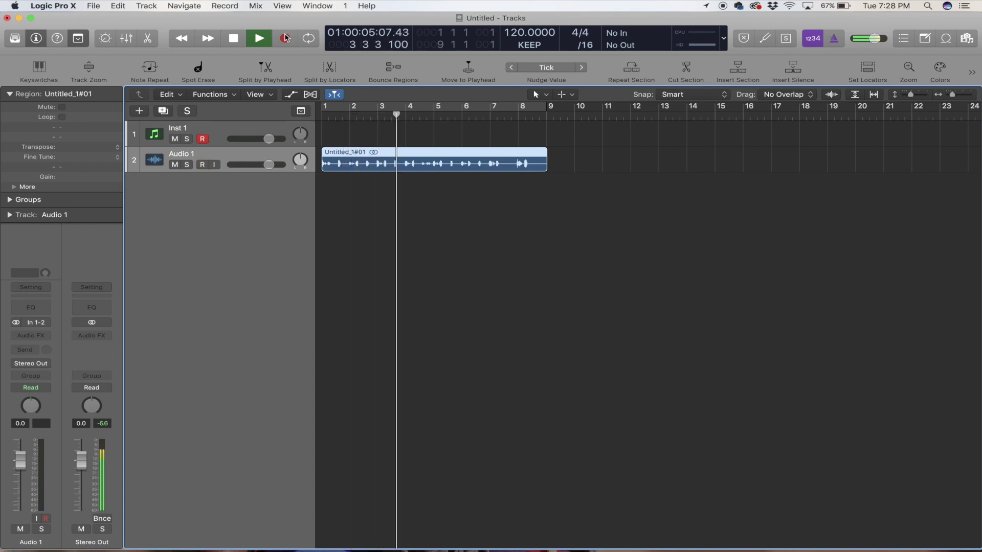
pyautogui.press('space')
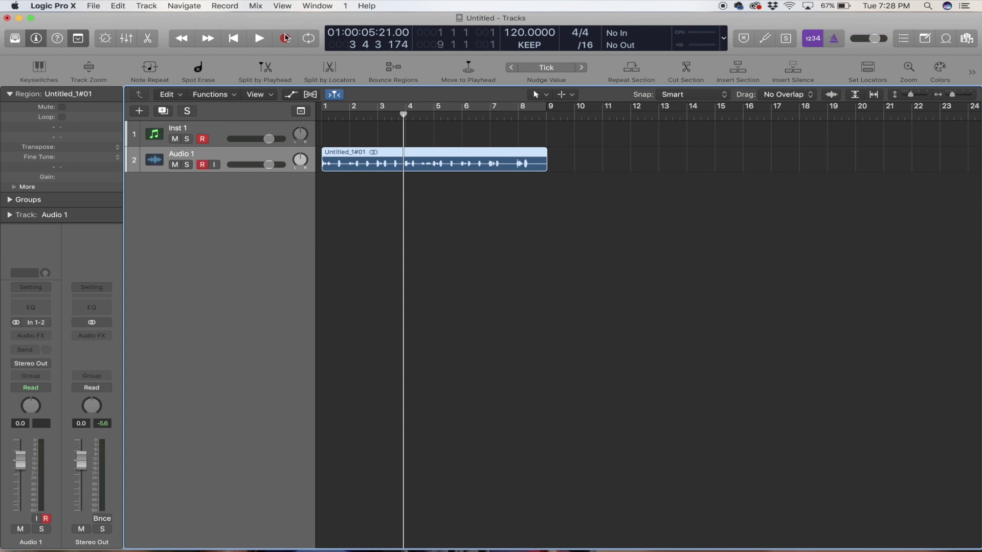
pyautogui.press('Return')
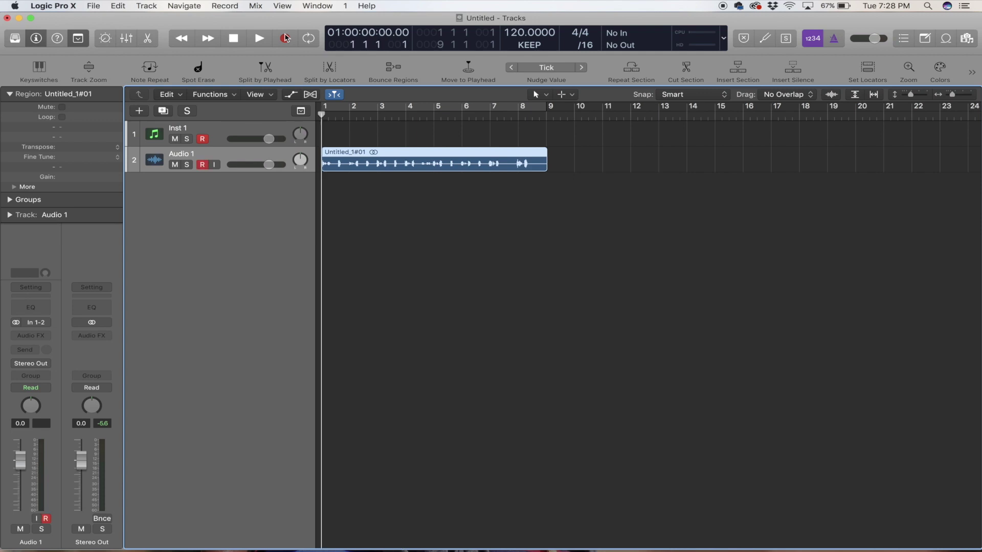